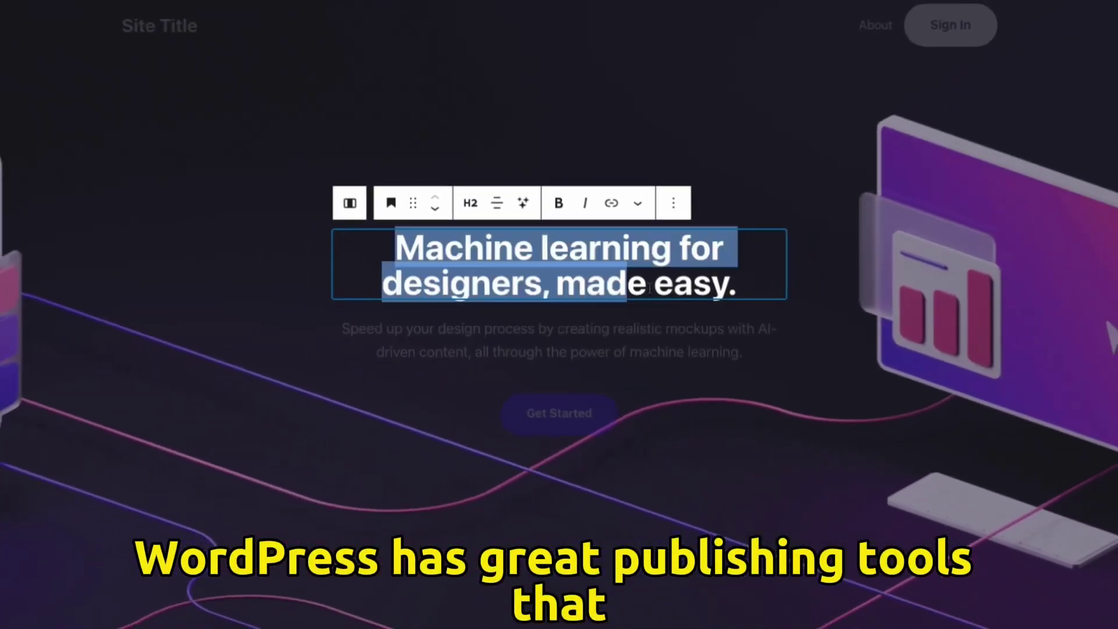
text(Welcome to The Savvy Professor)
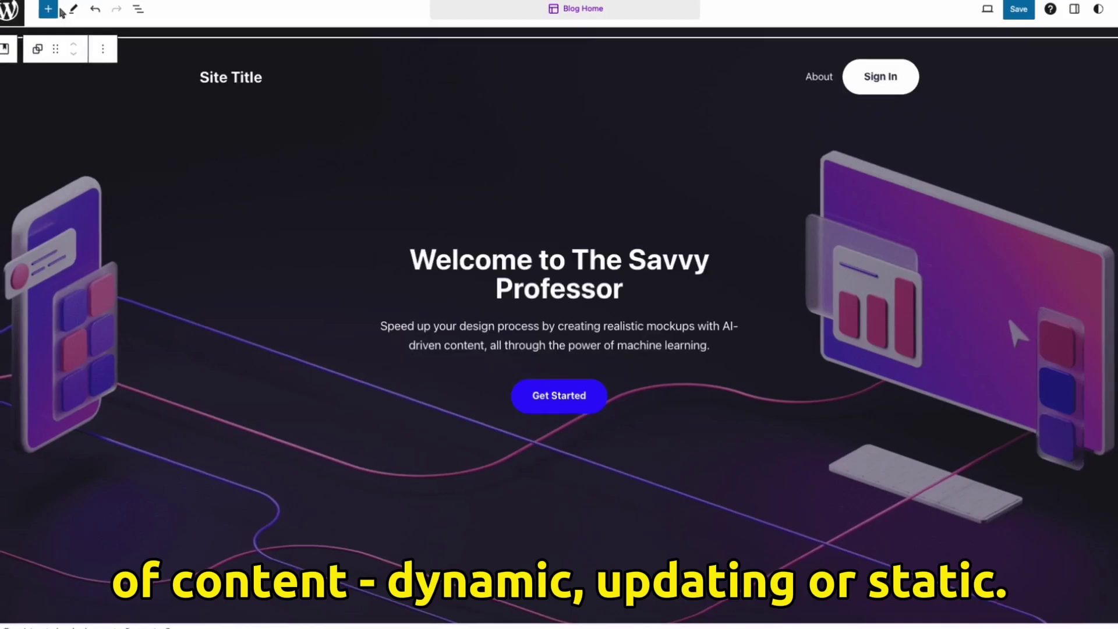
Step: Insert an Intro pattern from the Patterns library onto the homepage canvas
click(49, 10)
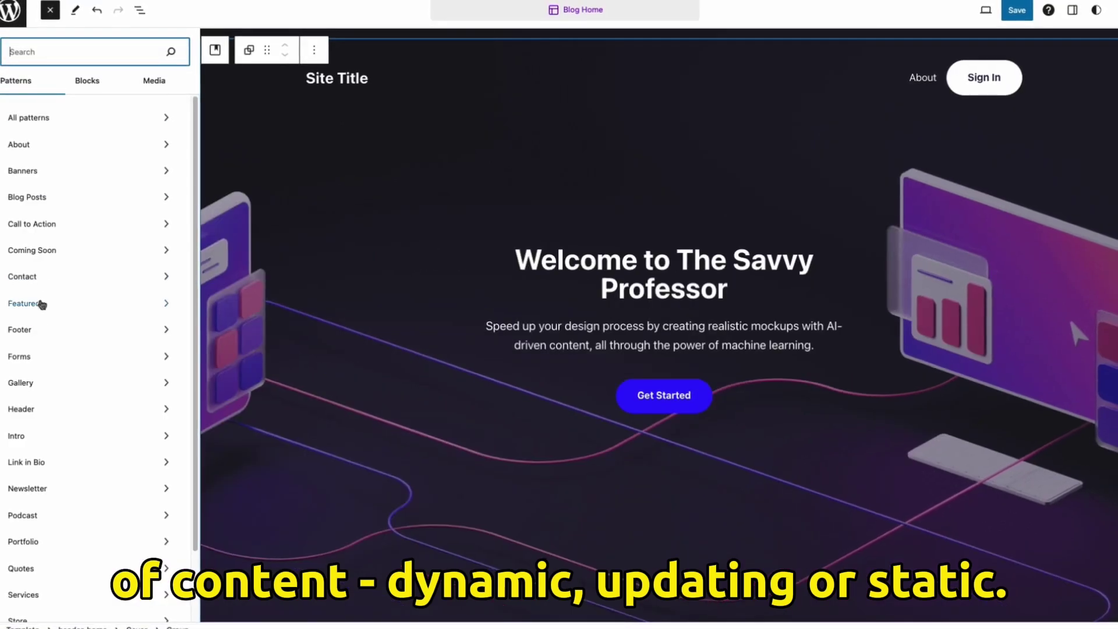
click(22, 435)
scroll(506, 398, down, 5)
scroll(507, 400, down, 2)
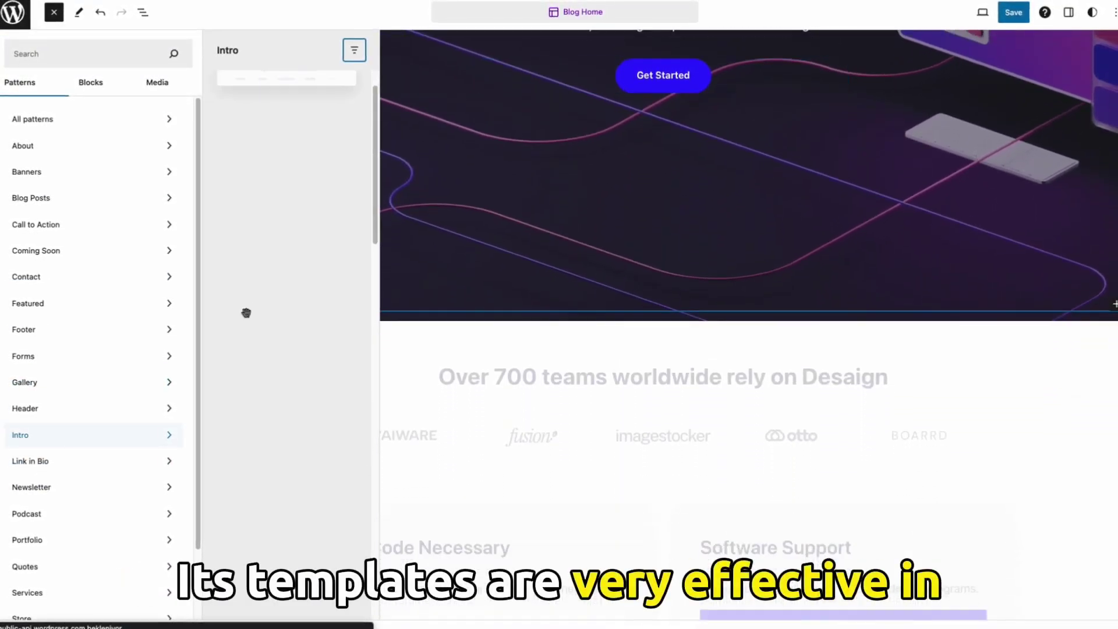
drag(490, 361, 498, 336)
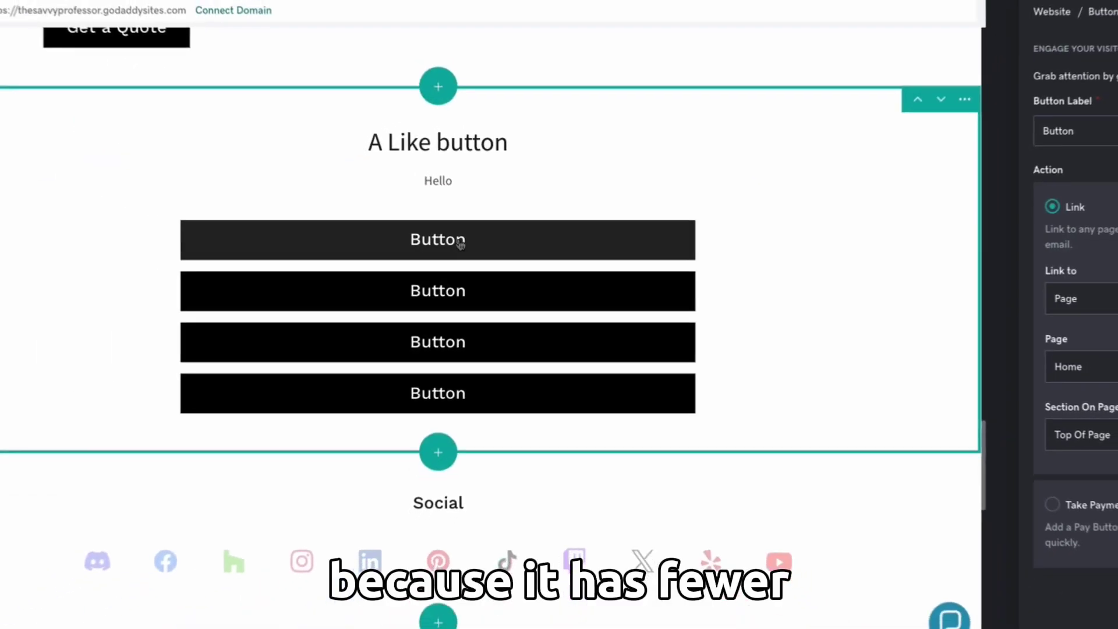
scroll(471, 251, up, 3)
scroll(489, 262, up, 4)
scroll(524, 271, up, 4)
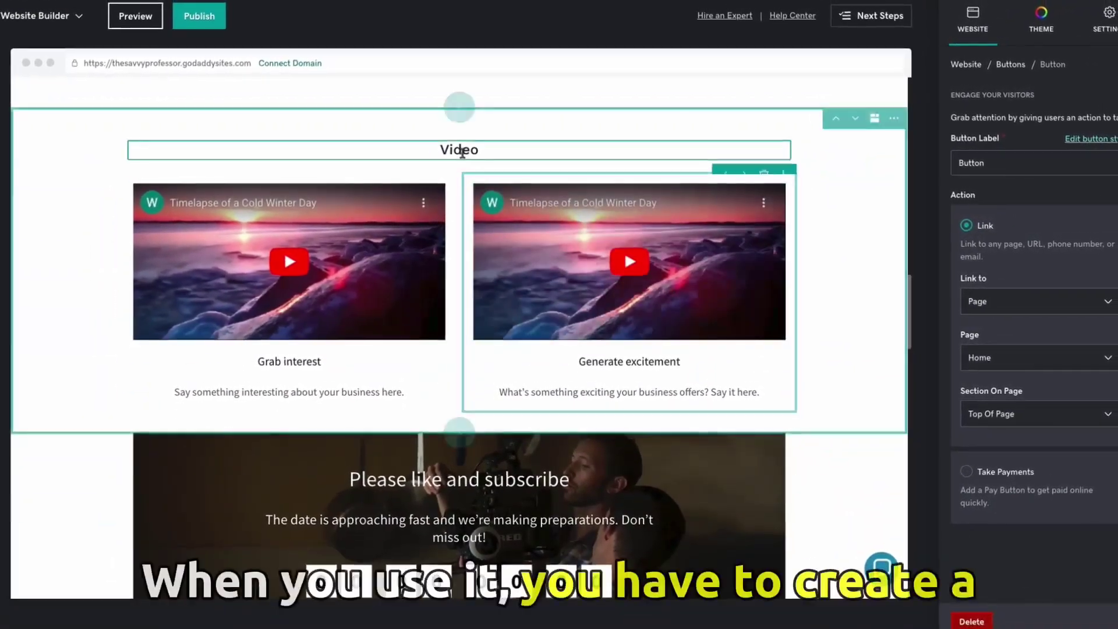
Step: Select the word 'Video' in the Video section title so it can be replaced
click(462, 153)
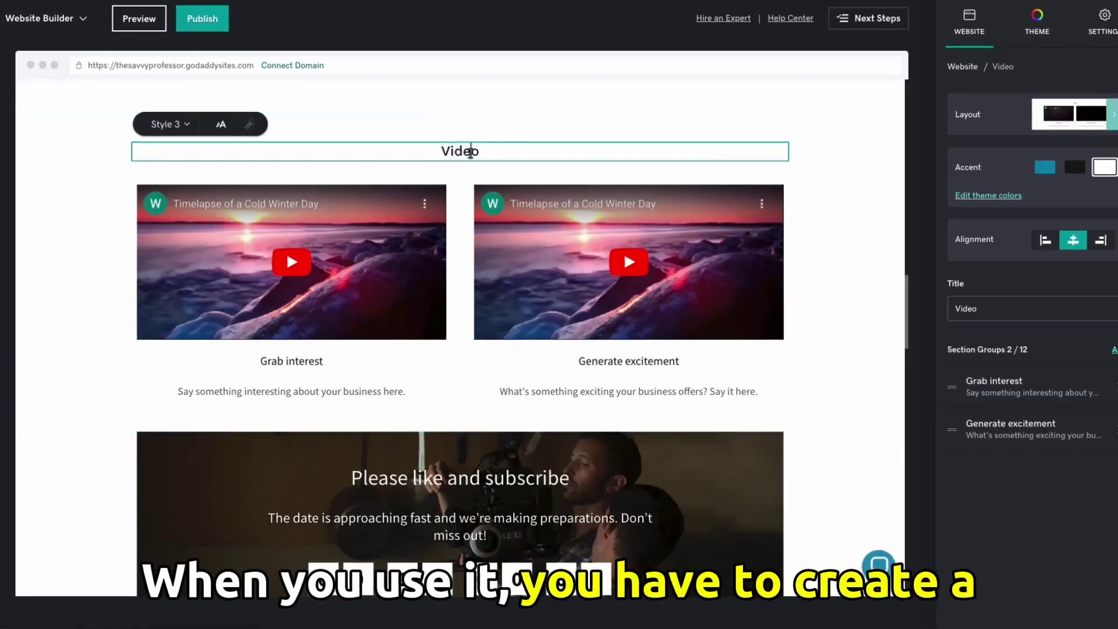
double_click(462, 152)
text(You can wat)
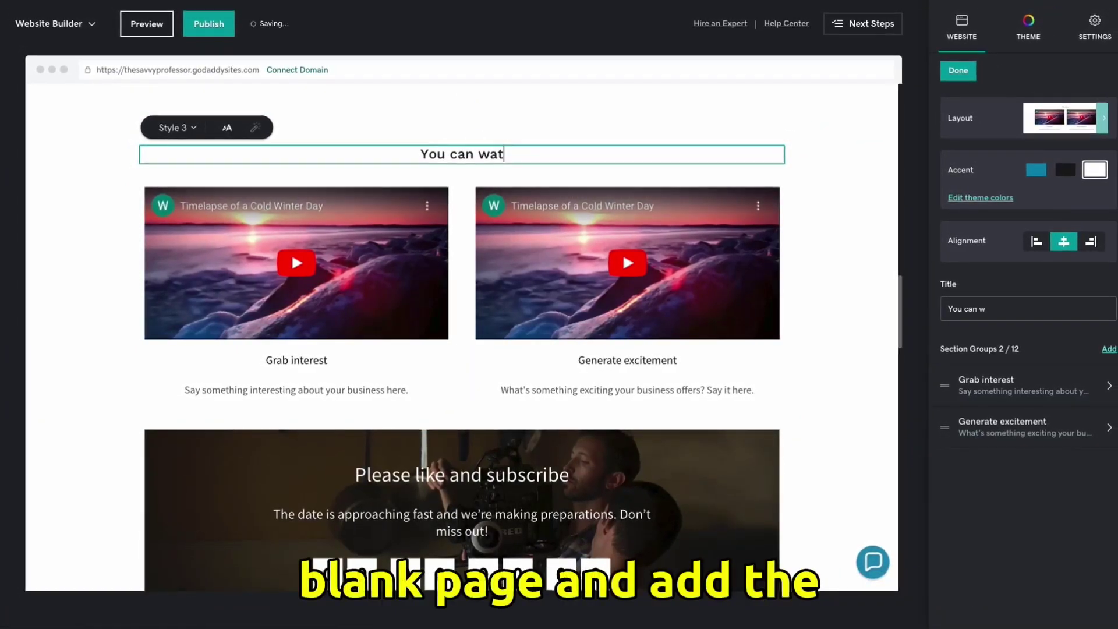
text(ch our other v)
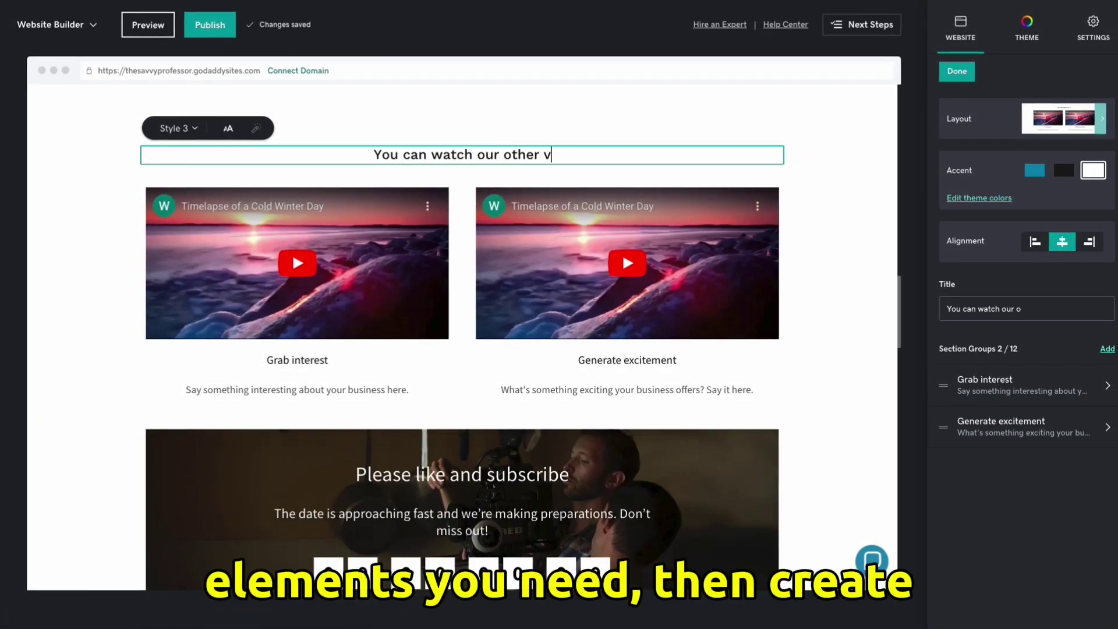
text(ideos)
scroll(493, 97, up, 10)
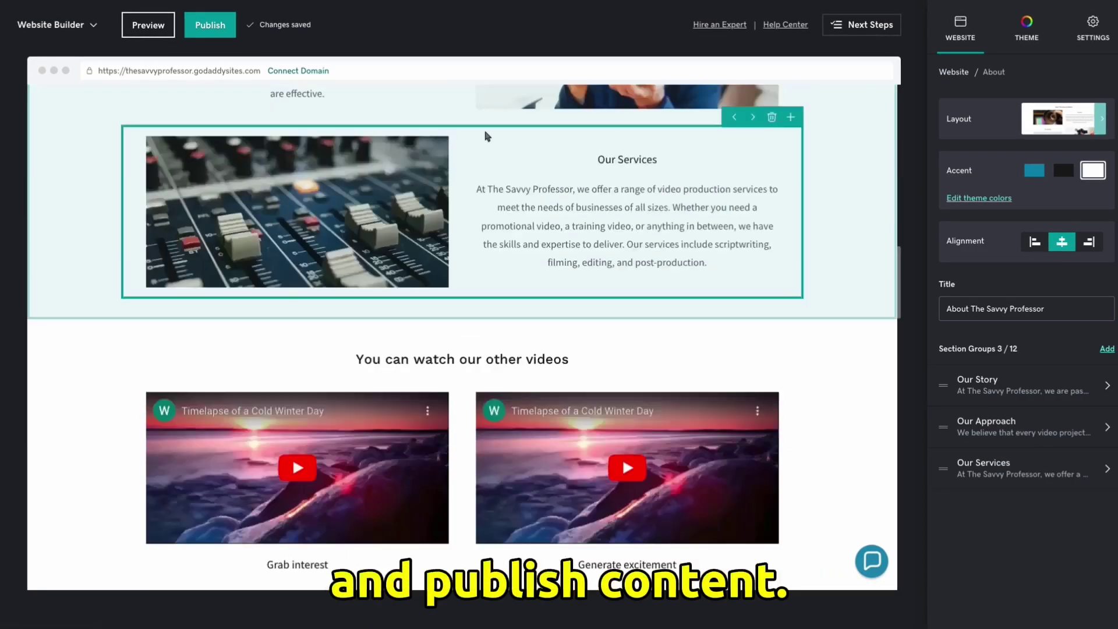
scroll(591, 396, down, 2)
scroll(591, 395, down, 1)
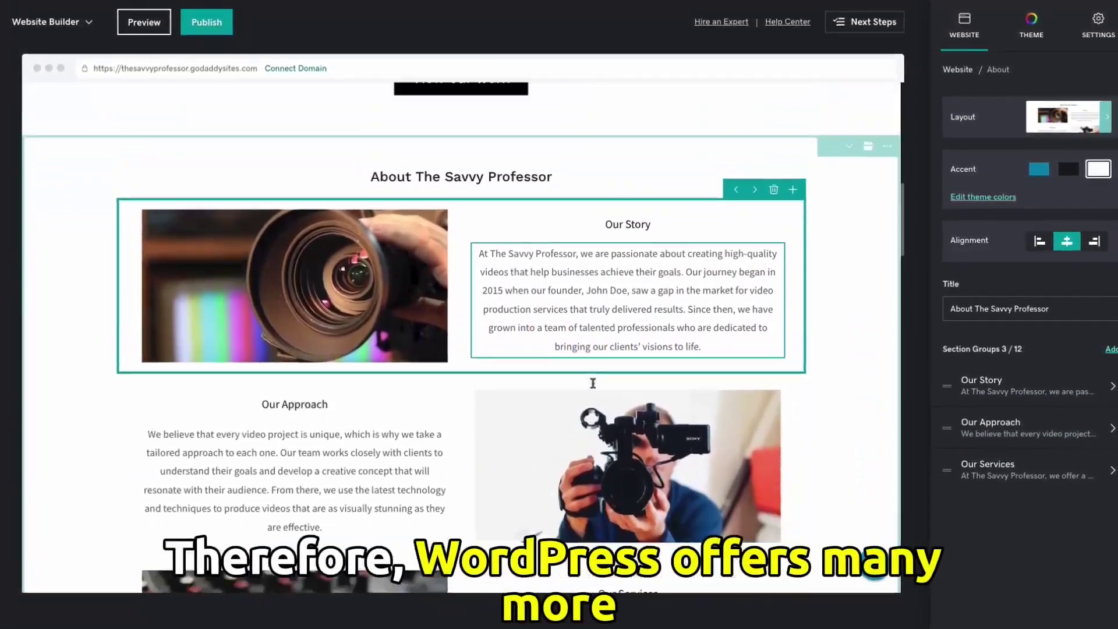
scroll(577, 370, up, 4)
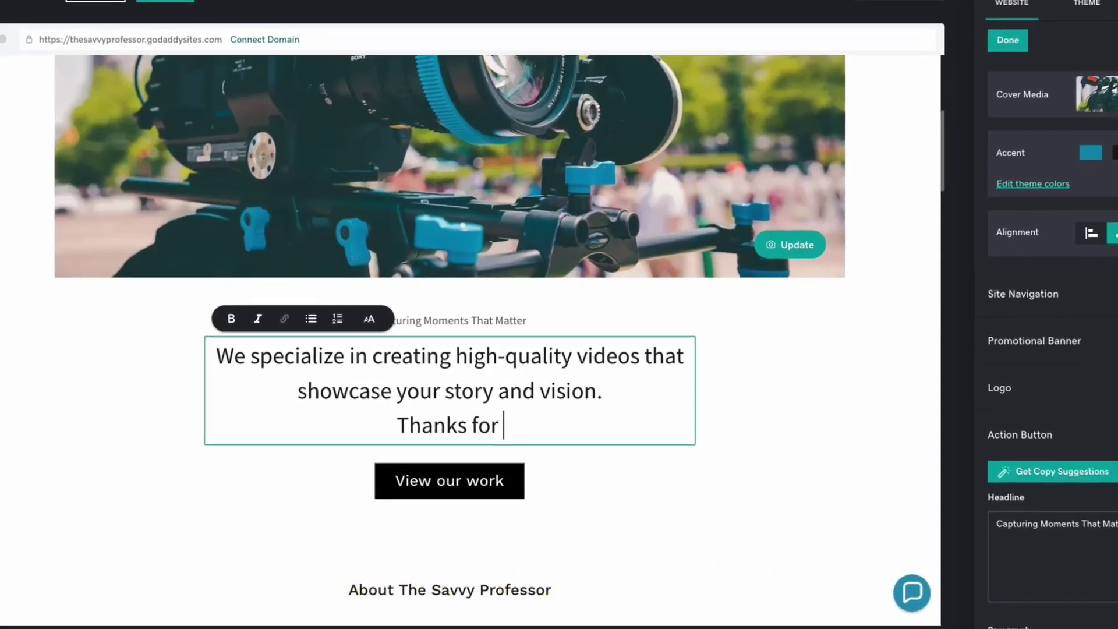
text(watching.)
Step: Finish editing the hero headline with the added 'Thanks for watching.' line
click(758, 407)
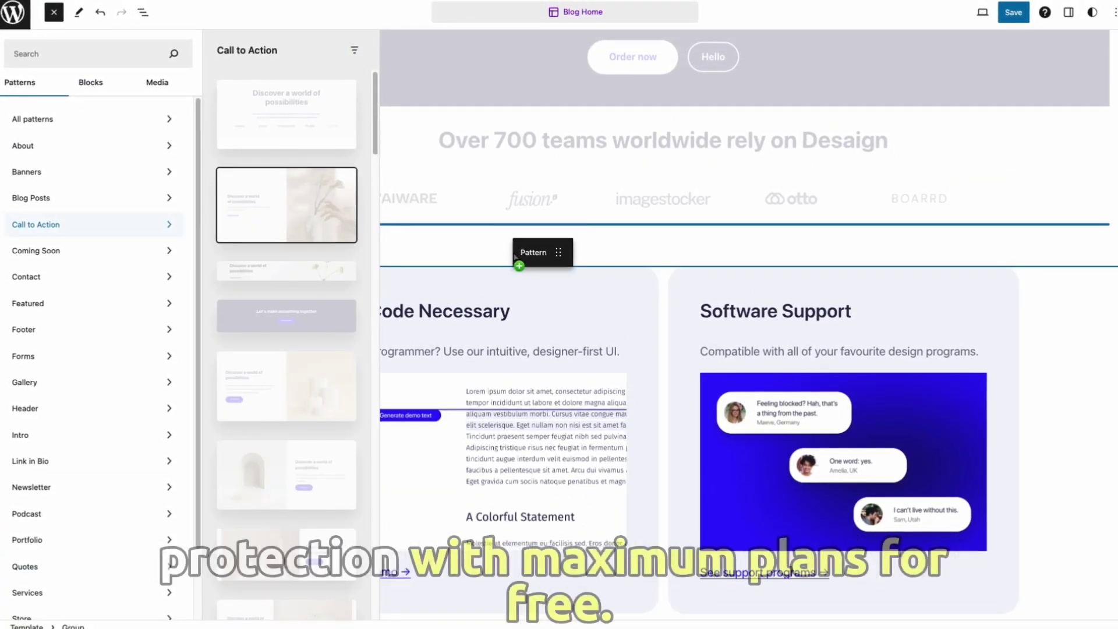
Step: Insert the 'Discover a world of possibilities' Call to Action with media right and top alignment
drag(517, 259, 518, 259)
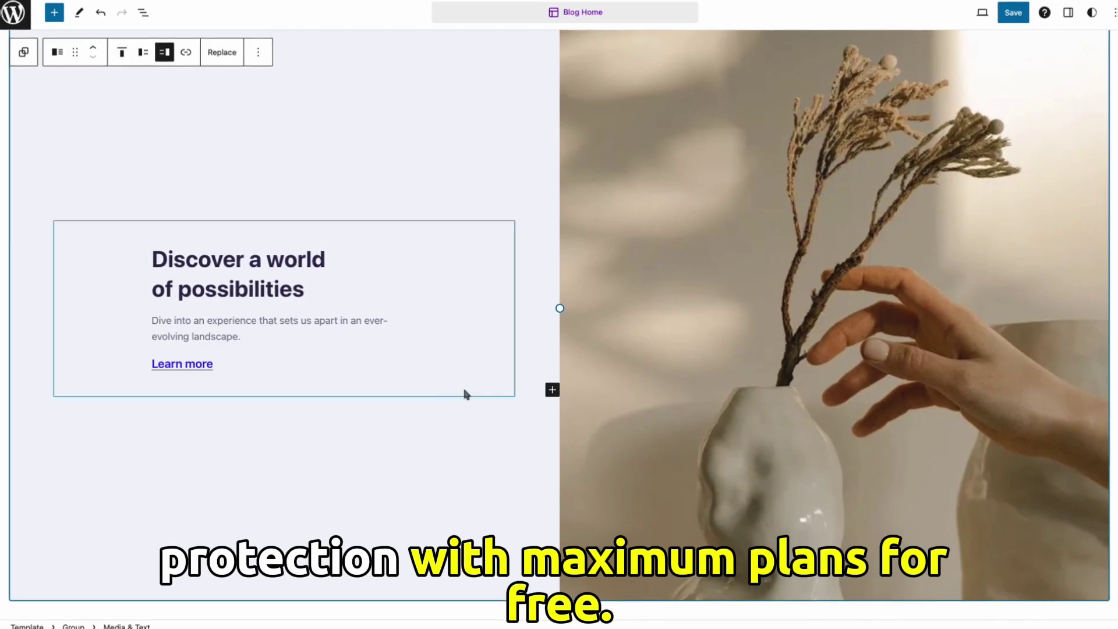
drag(560, 315, 592, 321)
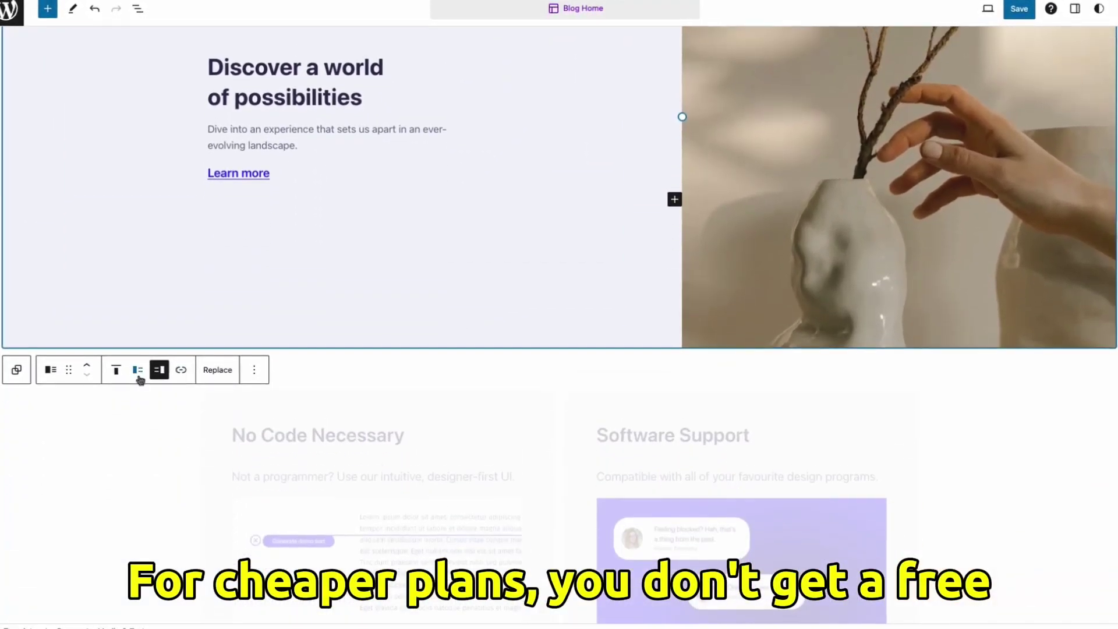
click(135, 370)
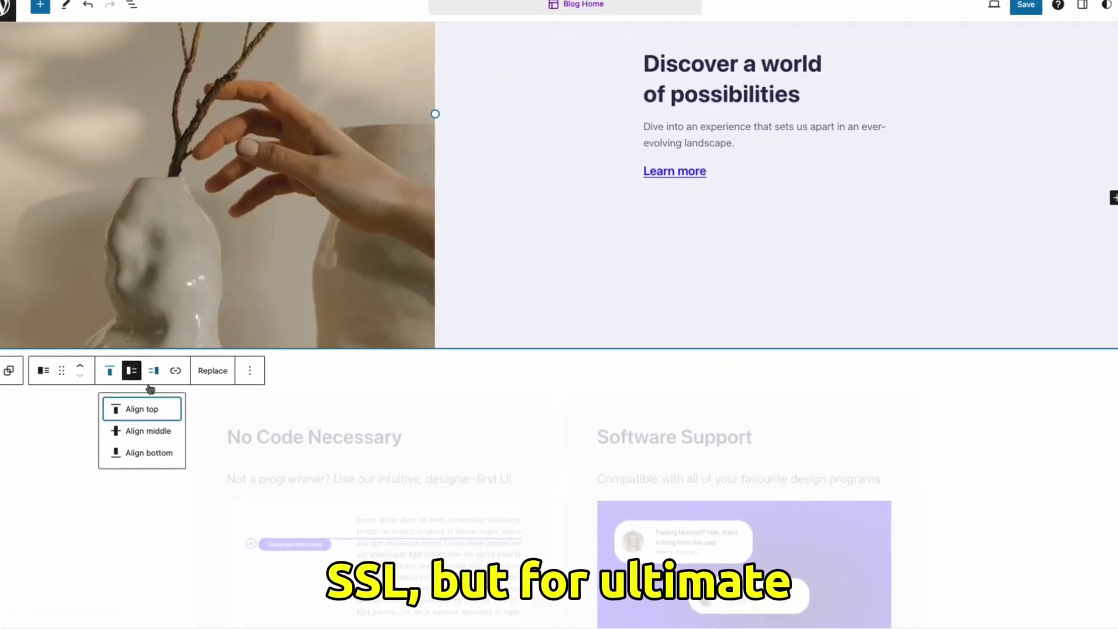
click(147, 374)
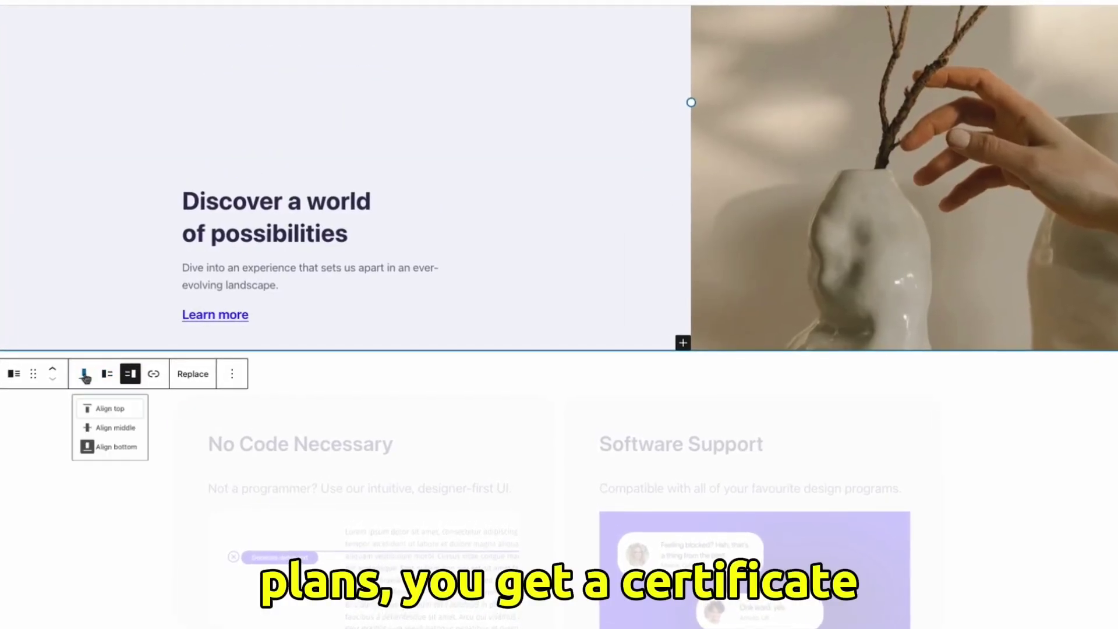
click(110, 408)
scroll(384, 275, up, 5)
click(403, 303)
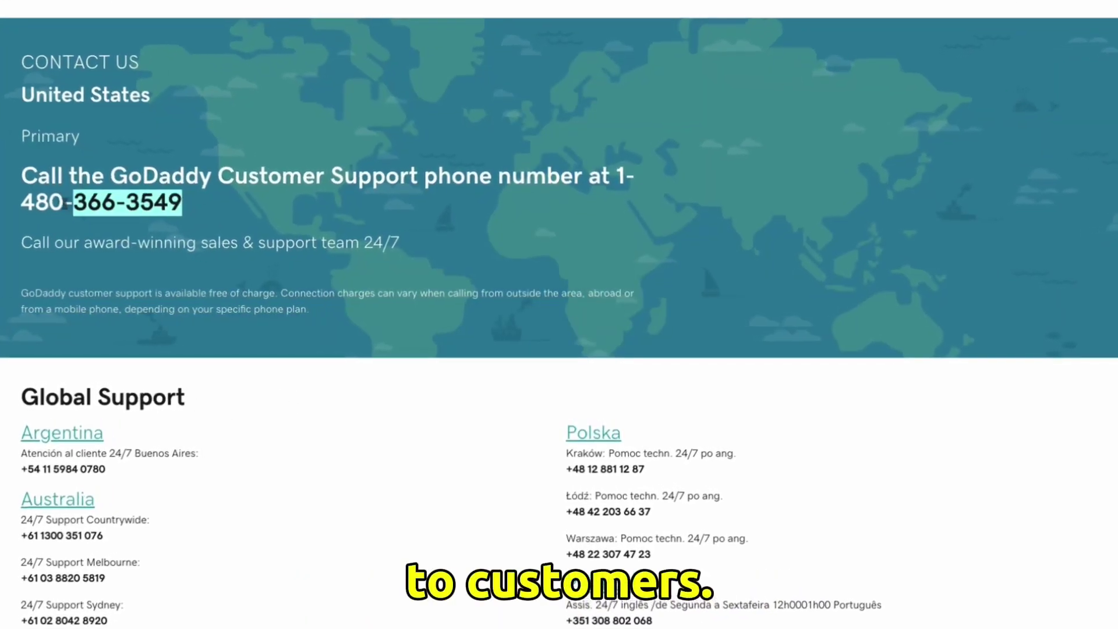
triple_click(83, 180)
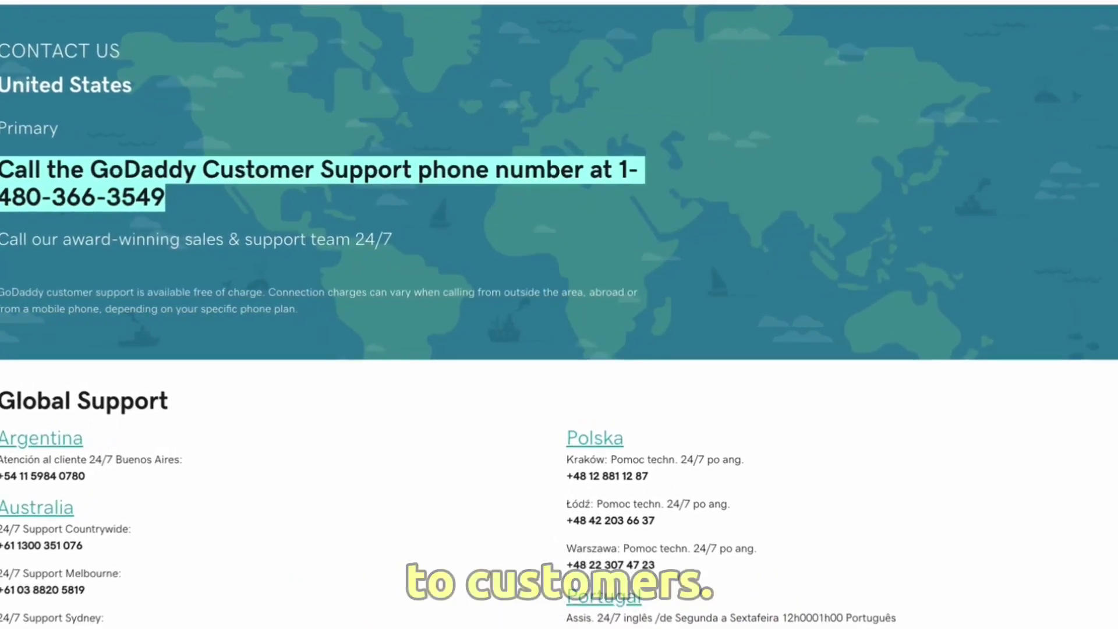